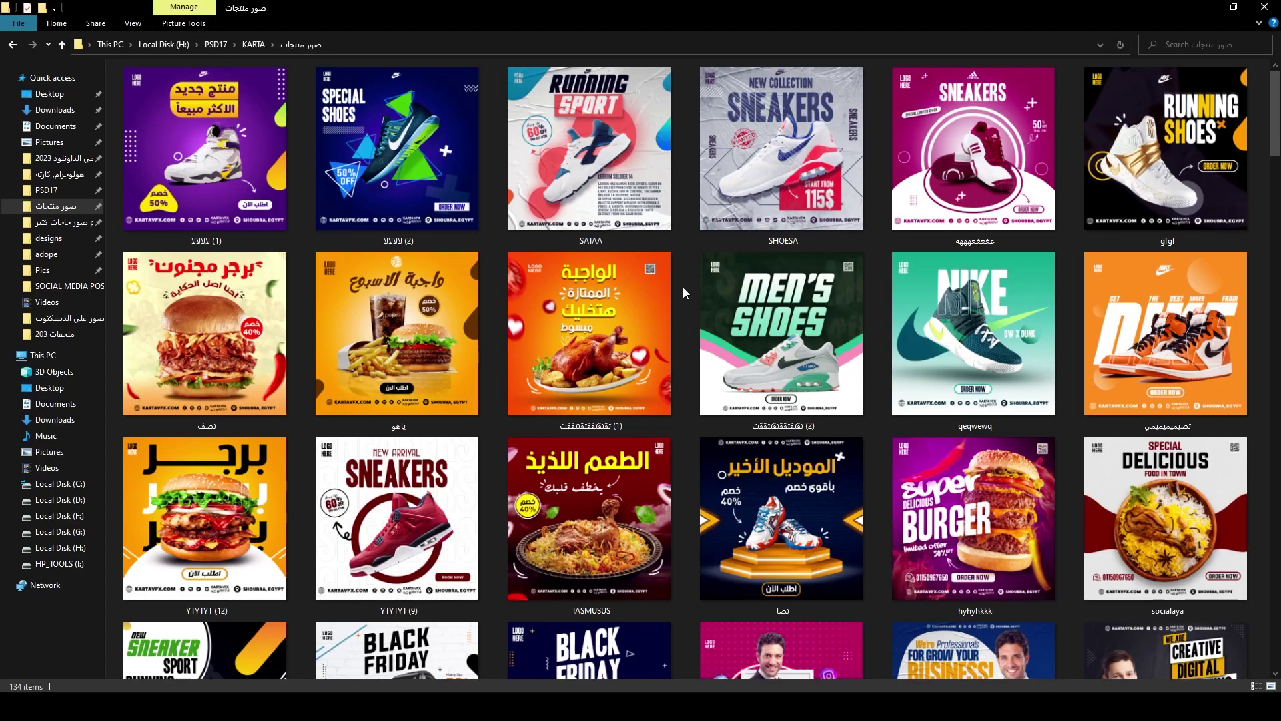
{"action": "scroll", "coordinate": [683, 293], "scroll_direction": "down", "scroll_amount": 5}
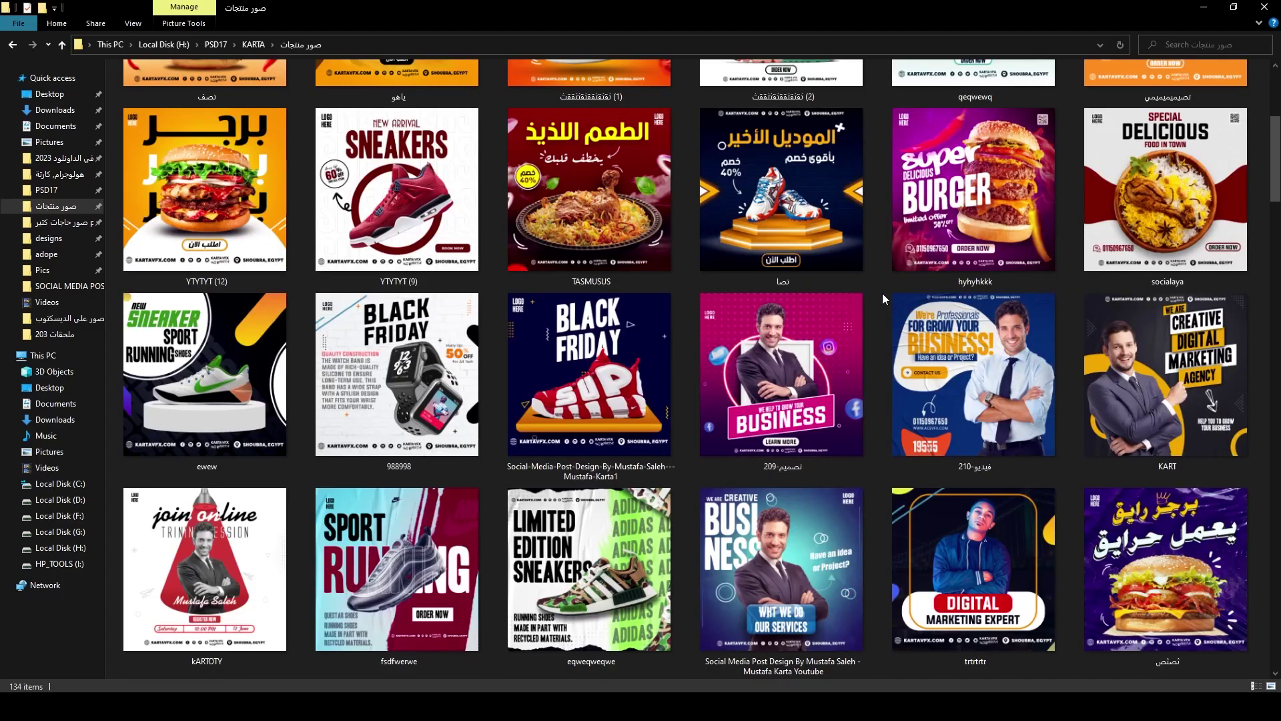
{"action": "scroll", "coordinate": [848, 389], "scroll_direction": "down", "scroll_amount": 5}
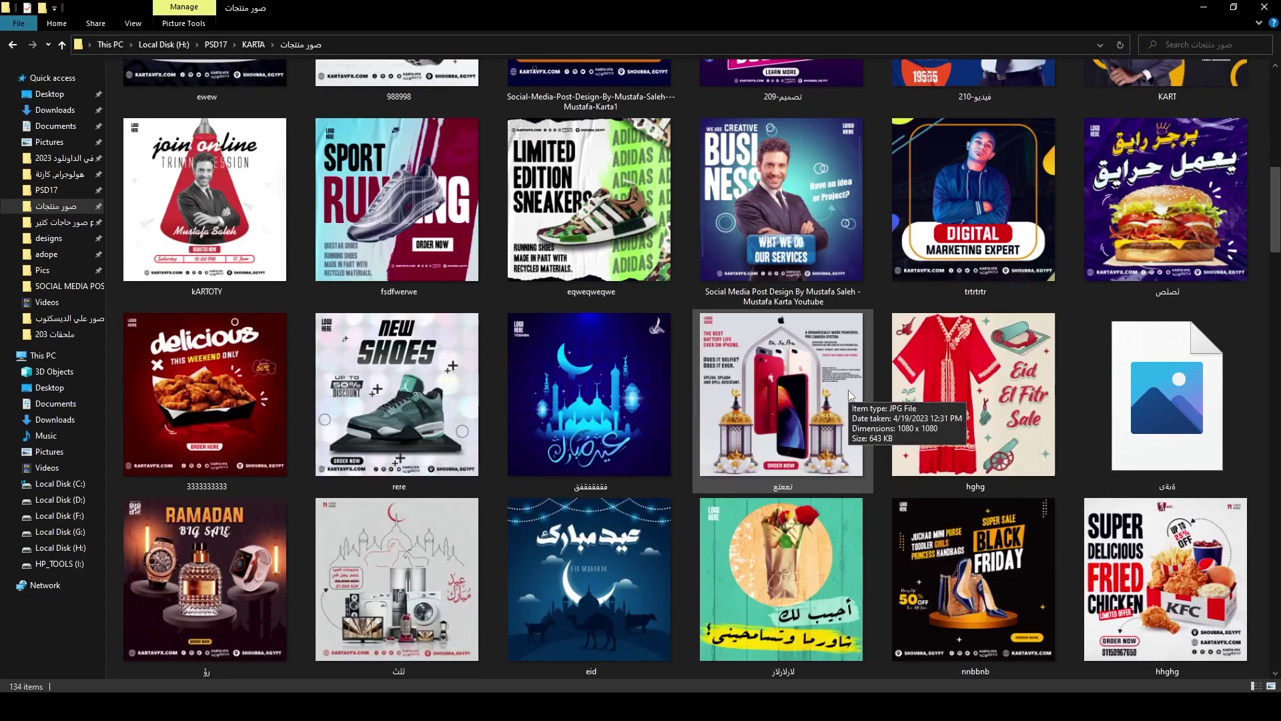
{"action": "scroll", "coordinate": [849, 390], "scroll_direction": "down", "scroll_amount": 5}
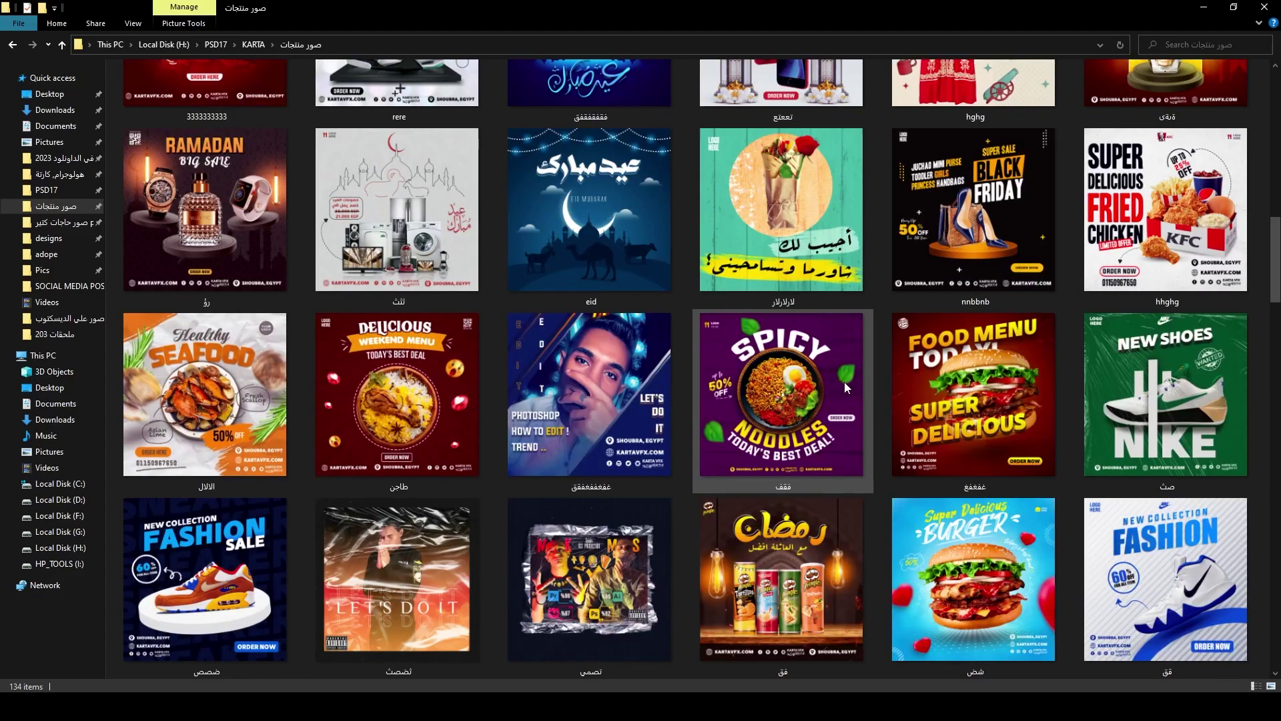
{"action": "mouse_move", "coordinate": [821, 385]}
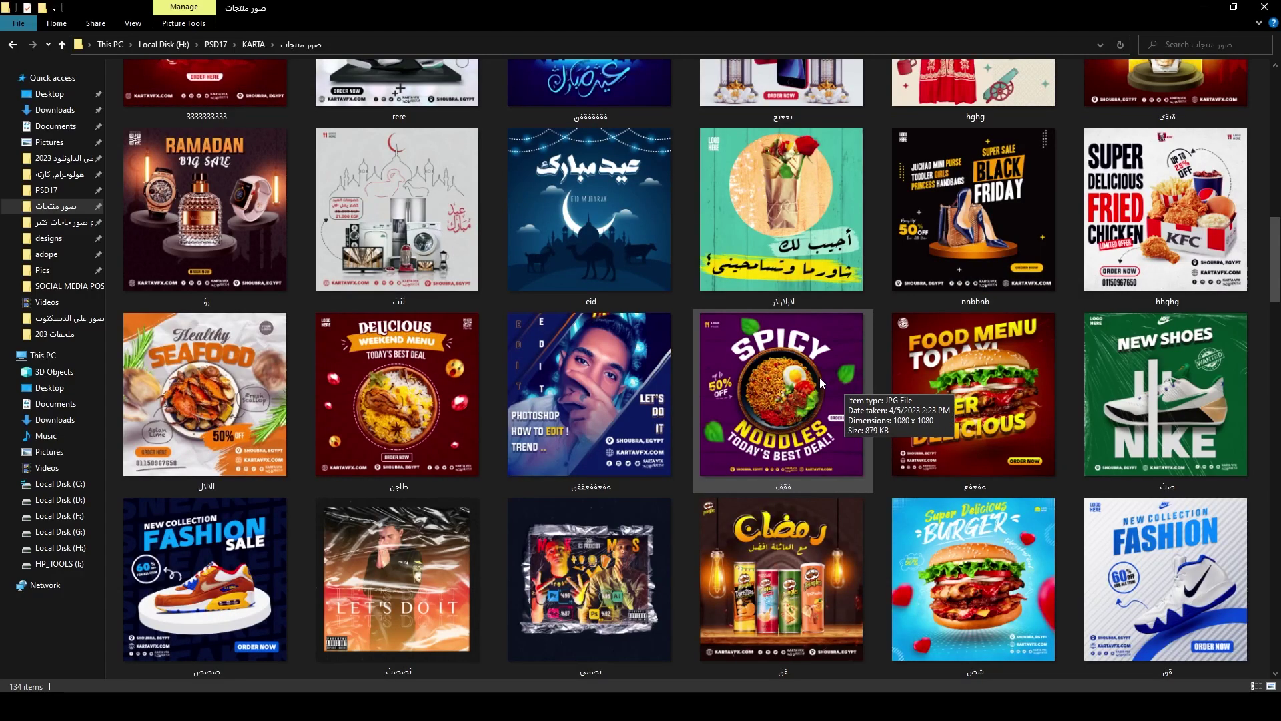
{"action": "scroll", "coordinate": [814, 372], "scroll_direction": "down", "scroll_amount": 5}
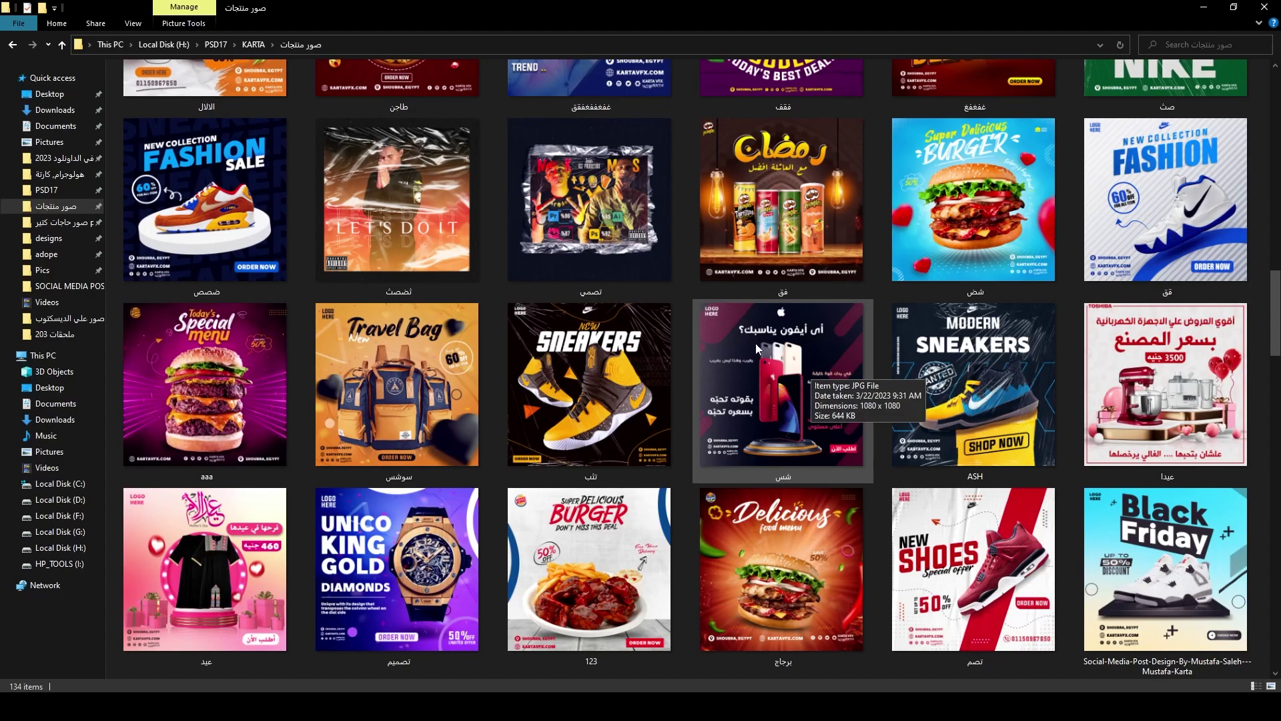
{"action": "scroll", "coordinate": [757, 343], "scroll_direction": "down", "scroll_amount": 10}
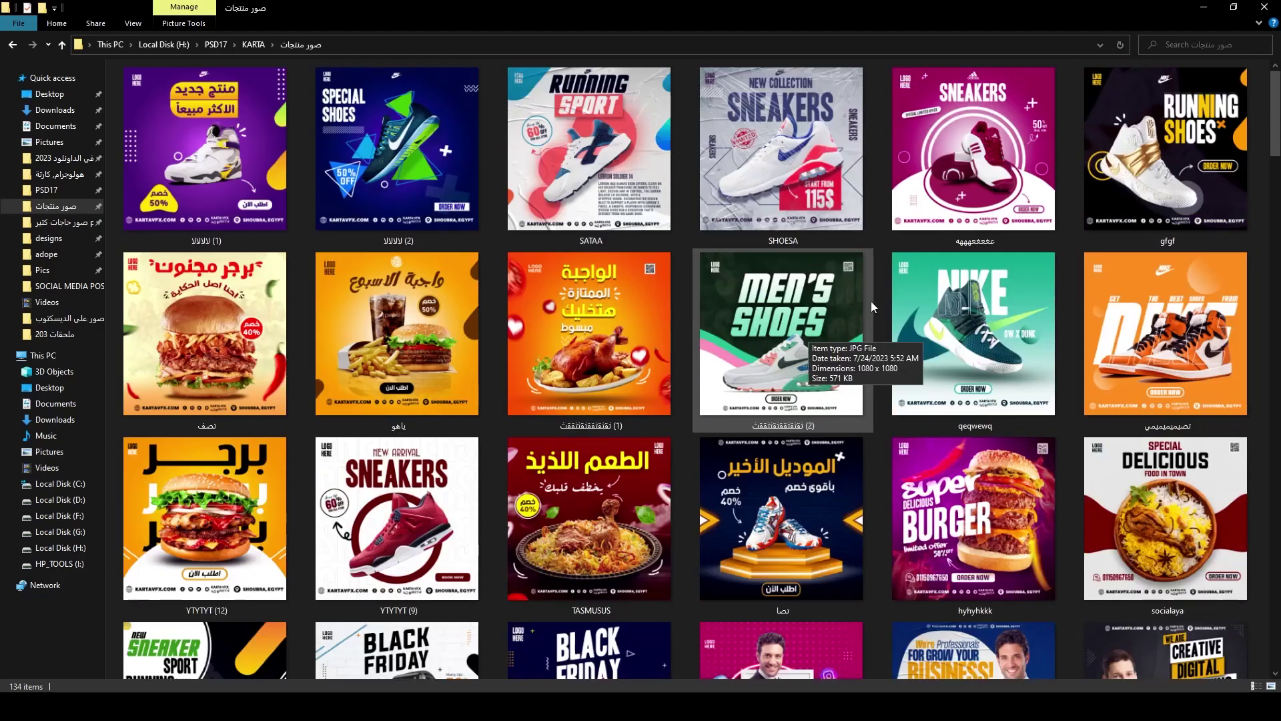
{"action": "left_click", "coordinate": [459, 372]}
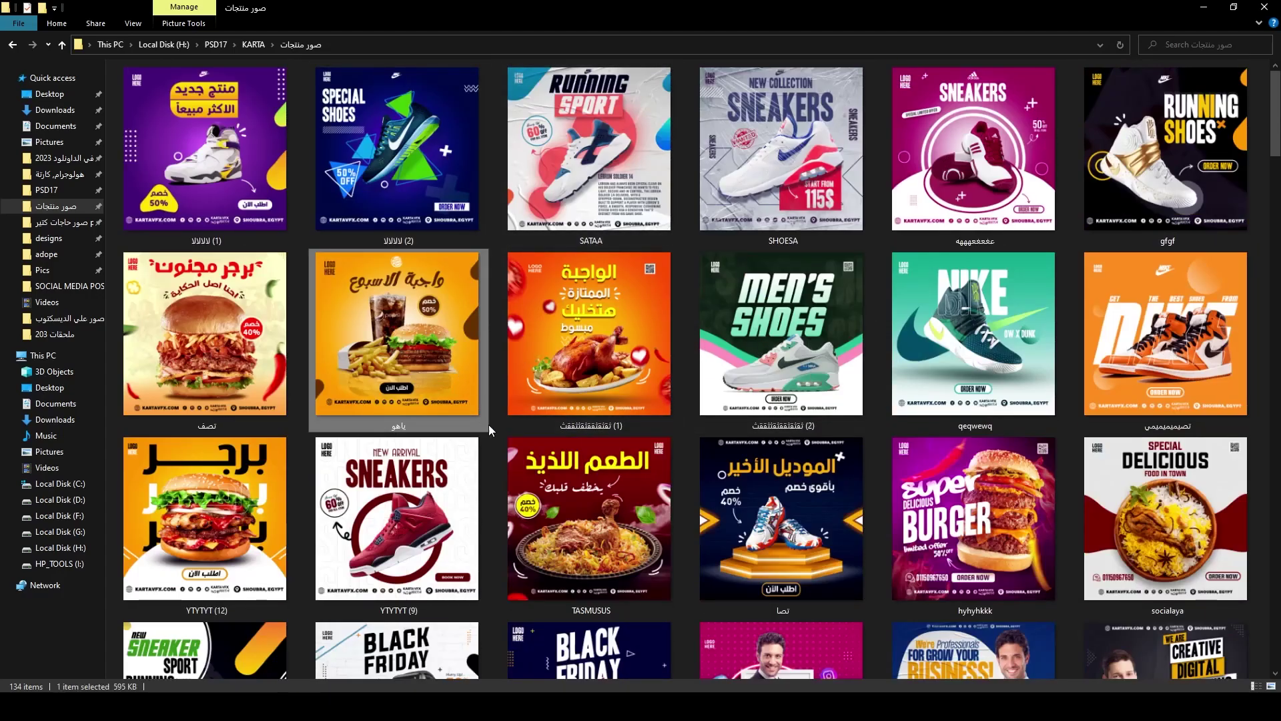
{"action": "left_click", "coordinate": [587, 387]}
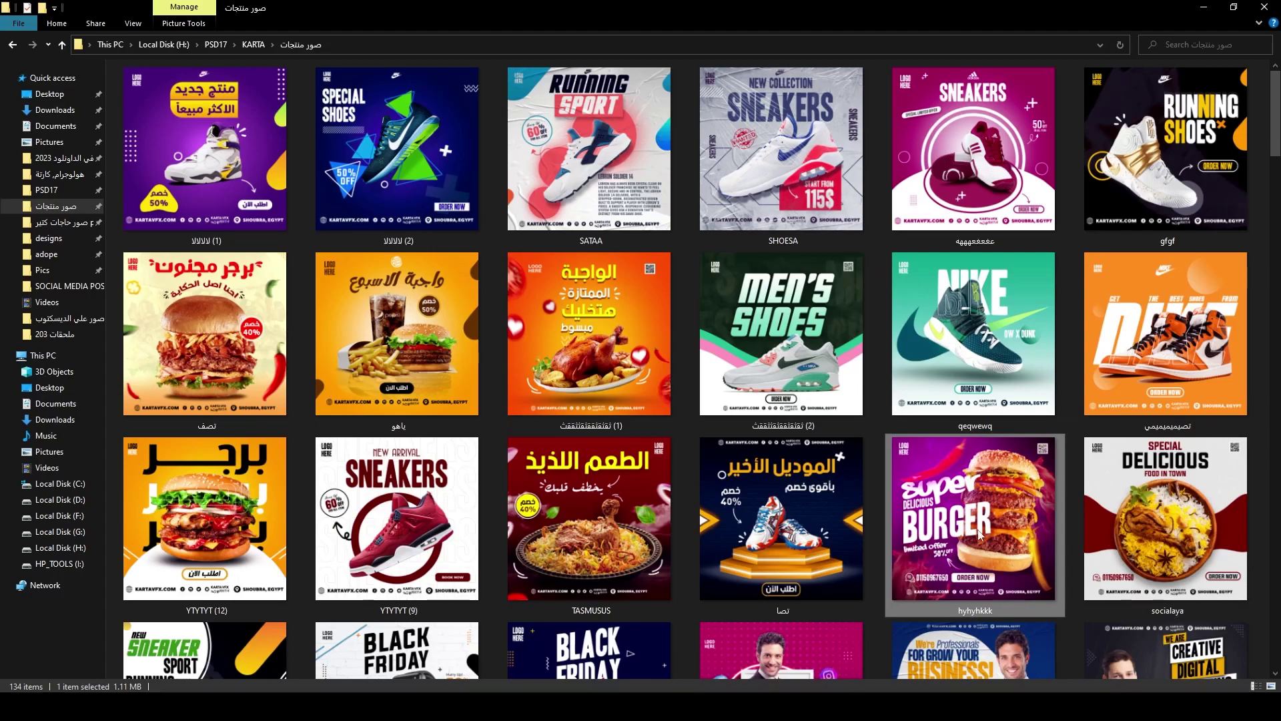
{"action": "left_click", "coordinate": [787, 494]}
{"action": "key", "text": "Left"}
{"action": "key", "text": "Left"}
{"action": "key", "text": "Left"}
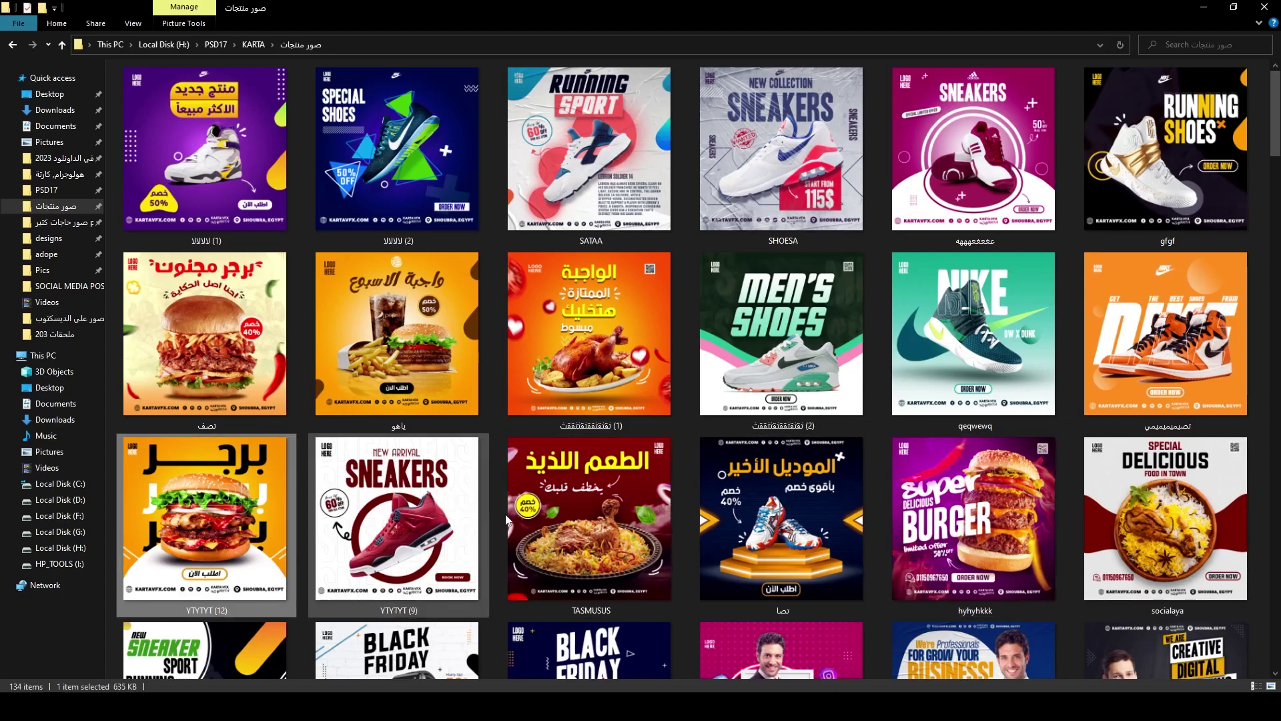
{"action": "scroll", "coordinate": [790, 374], "scroll_direction": "down", "scroll_amount": 3}
{"action": "left_click", "coordinate": [687, 316]}
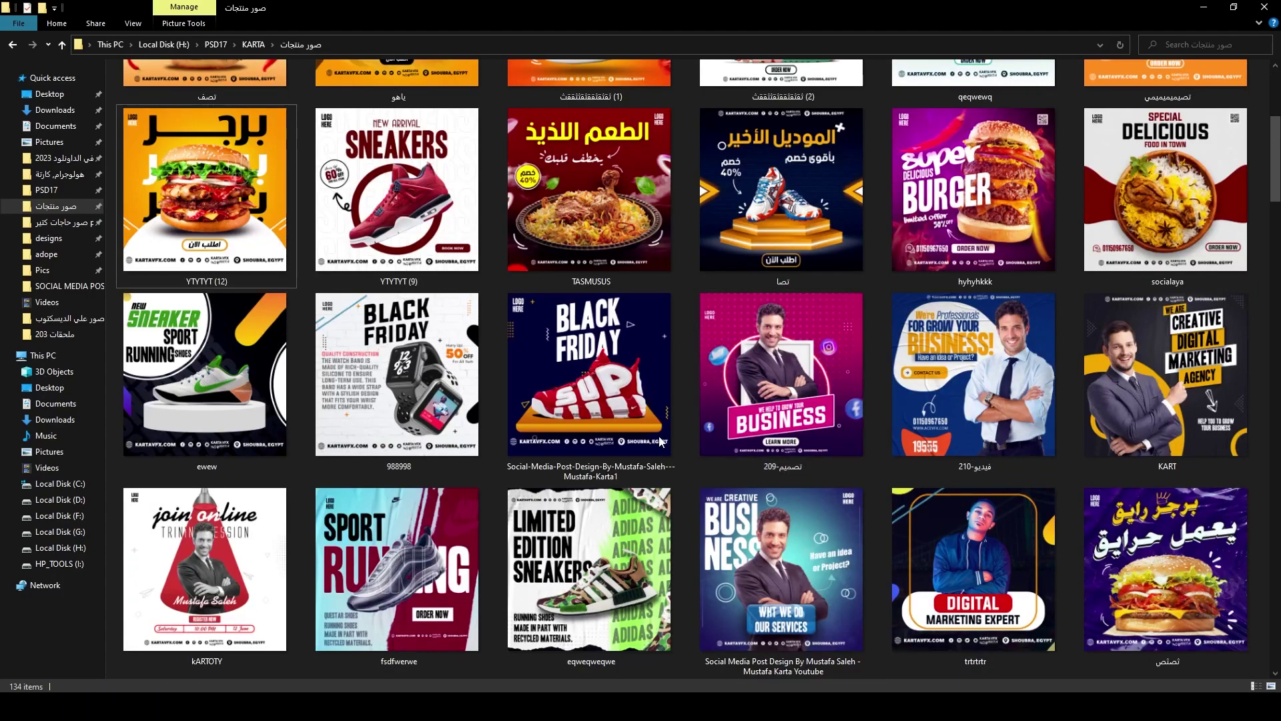
{"action": "left_click", "coordinate": [596, 410]}
{"action": "left_click", "coordinate": [689, 348]}
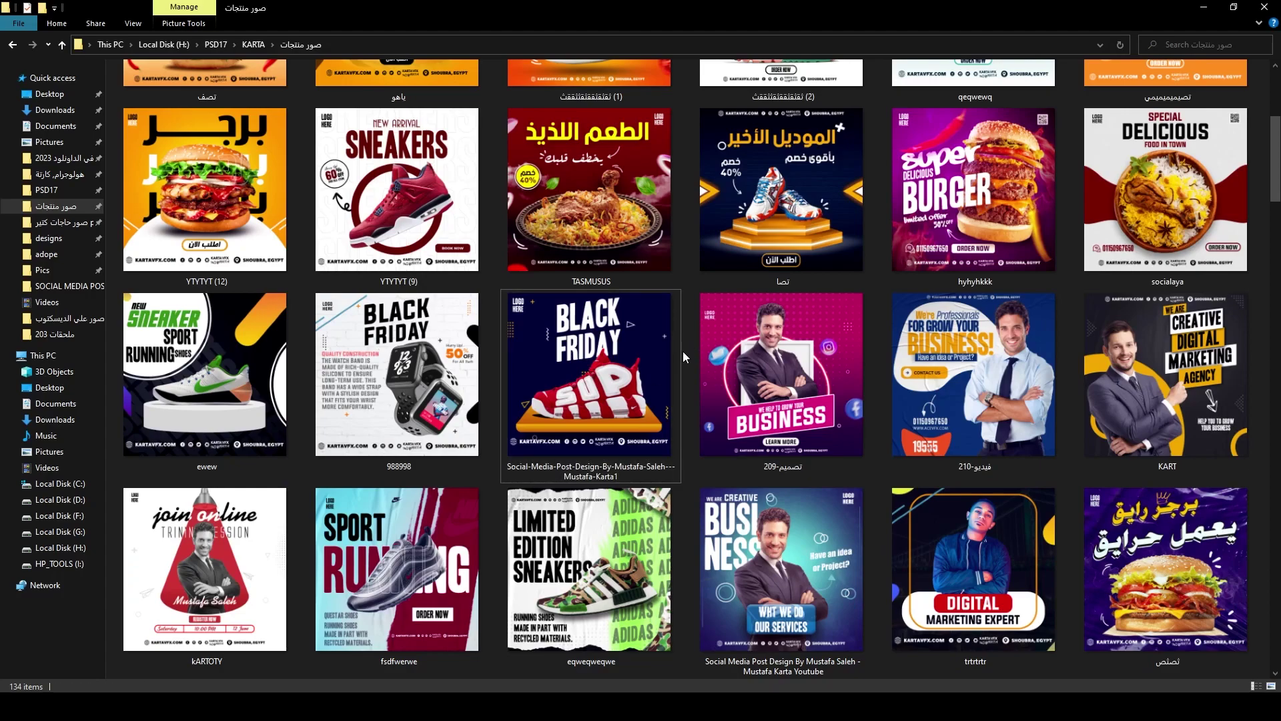
- Select the placed Limited Edition Sneakers smart object layer to confirm it sits above Background
{"action": "scroll", "coordinate": [683, 351], "scroll_direction": "up", "scroll_amount": 3}
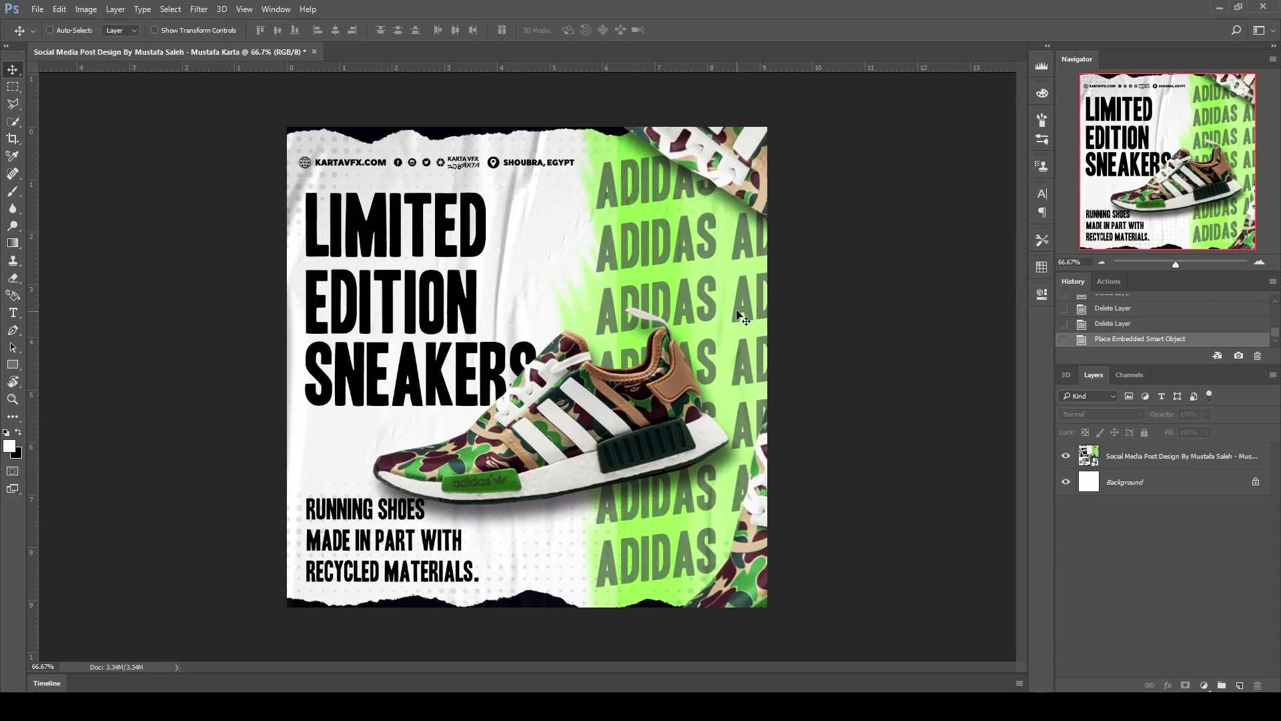
{"action": "left_click", "coordinate": [1163, 453]}
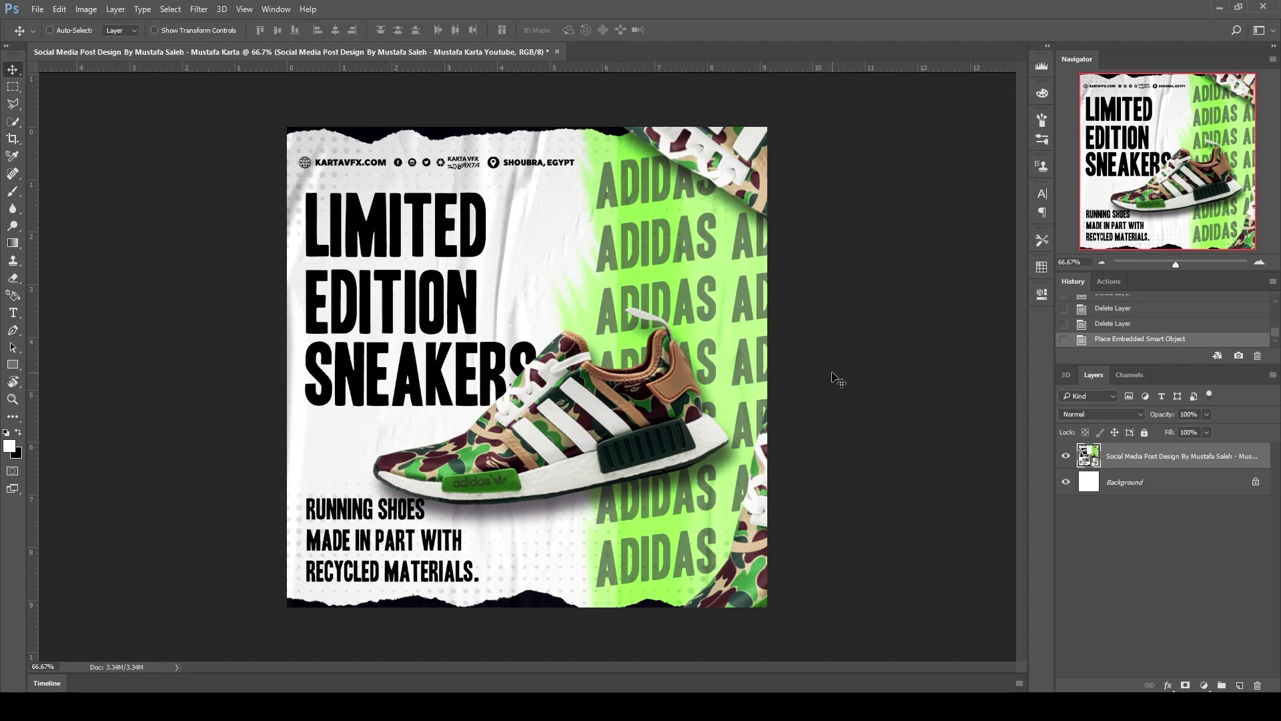
{"action": "left_click", "coordinate": [1093, 514]}
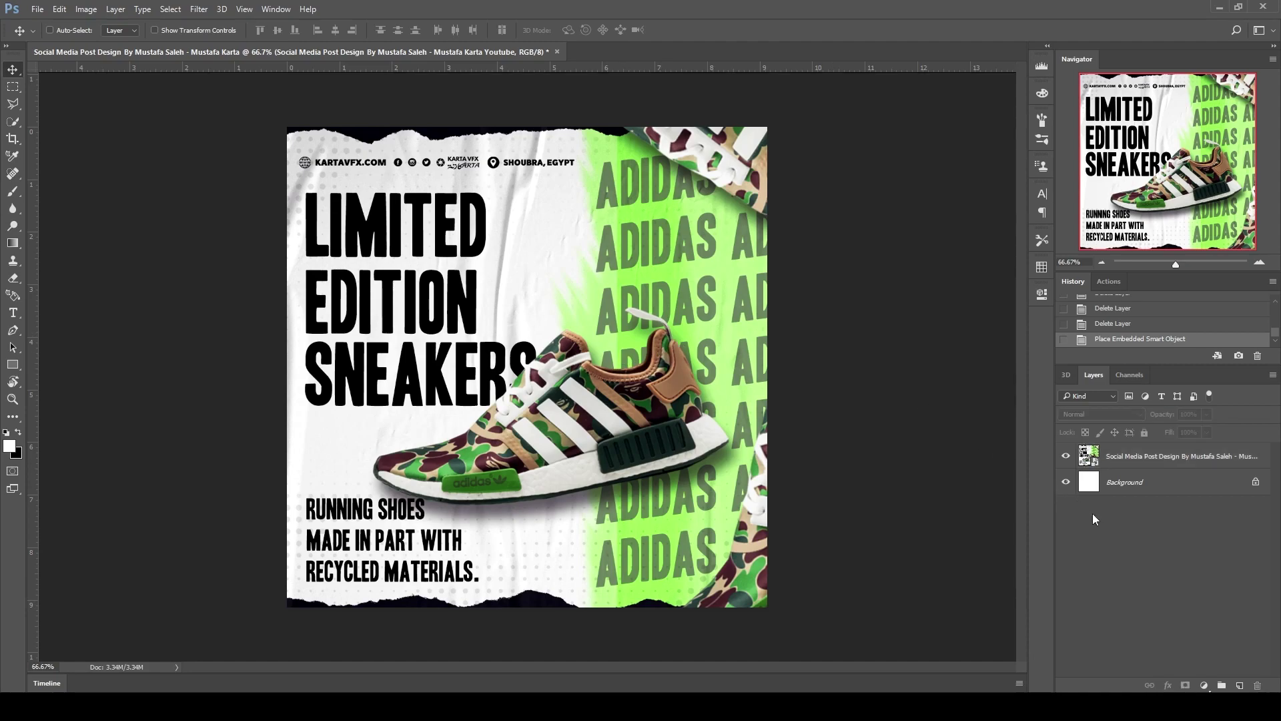
{"action": "left_click", "coordinate": [1179, 460]}
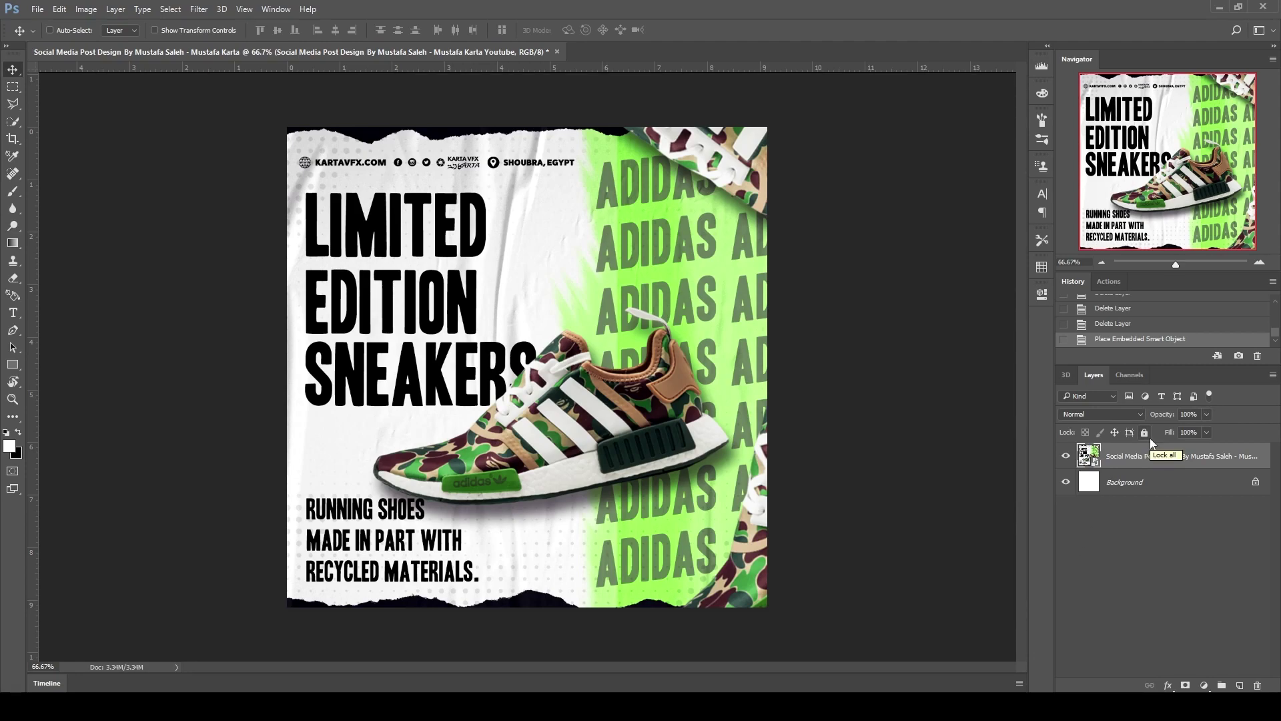
{"action": "left_click", "coordinate": [1147, 511]}
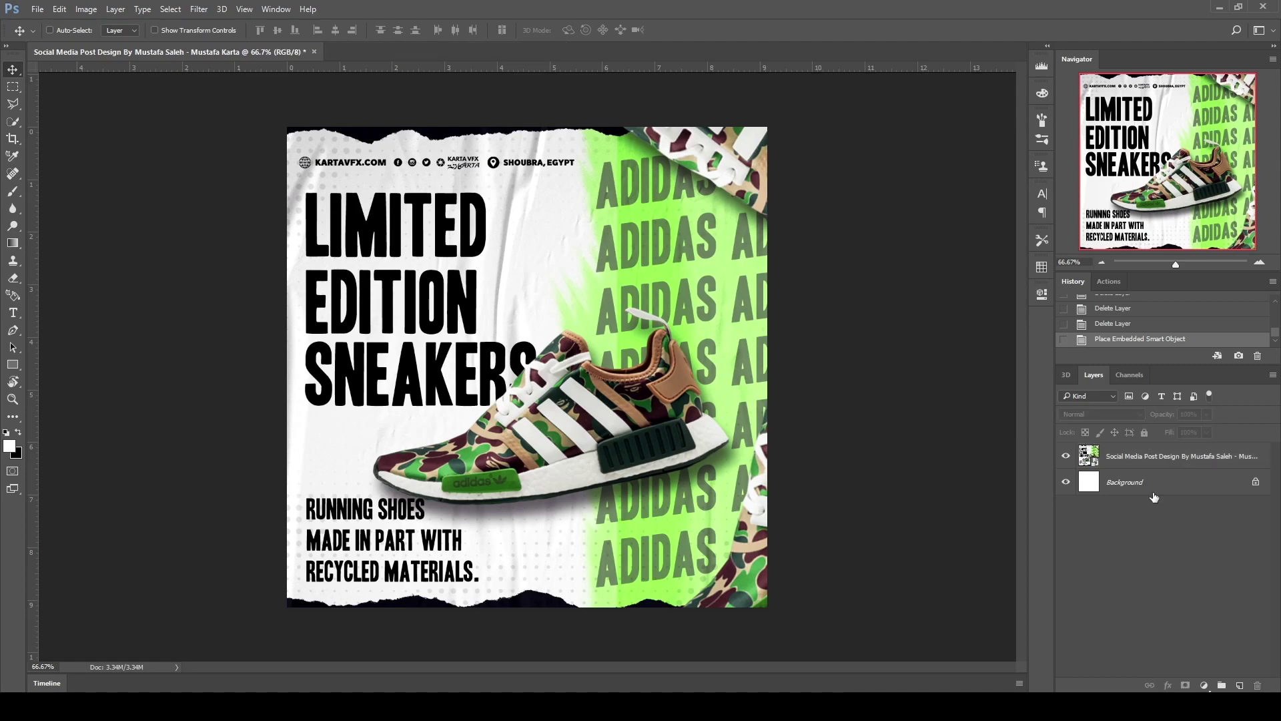